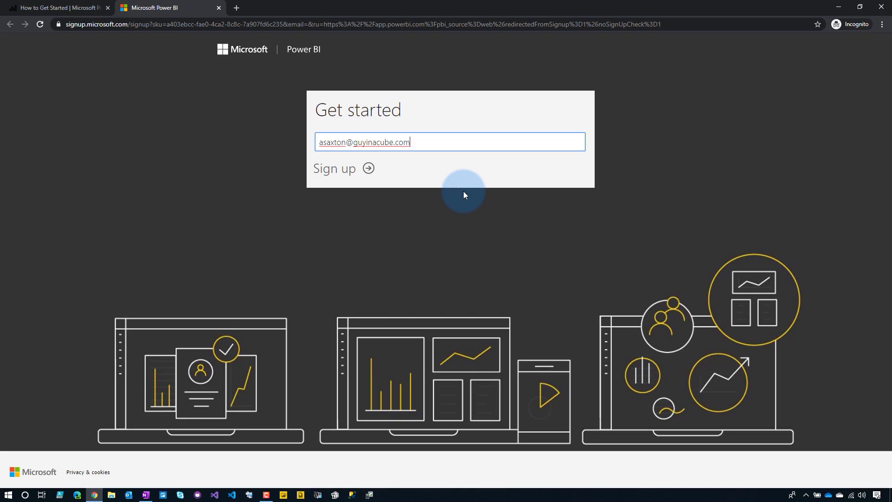
Change the sign-up email to a personal Gmail address and submit it, getting the work-address rejection
key(BackSpace)
key(BackSpace)
key(BackSpace)
key(BackSpace)
key(BackSpace)
key(BackSpace)
key(BackSpace)
key(BackSpace)
key(BackSpace)
key(BackSpace)
key(BackSpace)
key(BackSpace)
key(BackSpace)
text(mail.com)
click(369, 168)
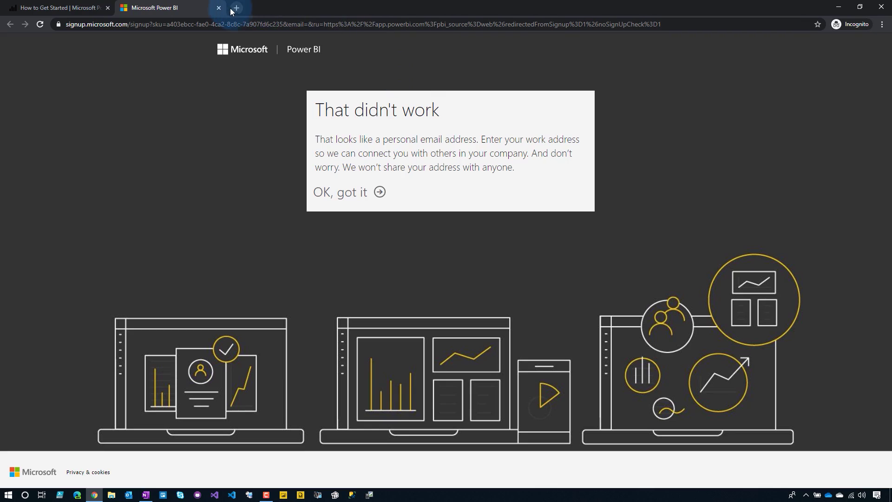
In a new tab on office.com, go to Products > Enterprise to compare Office 365 plans
click(237, 9)
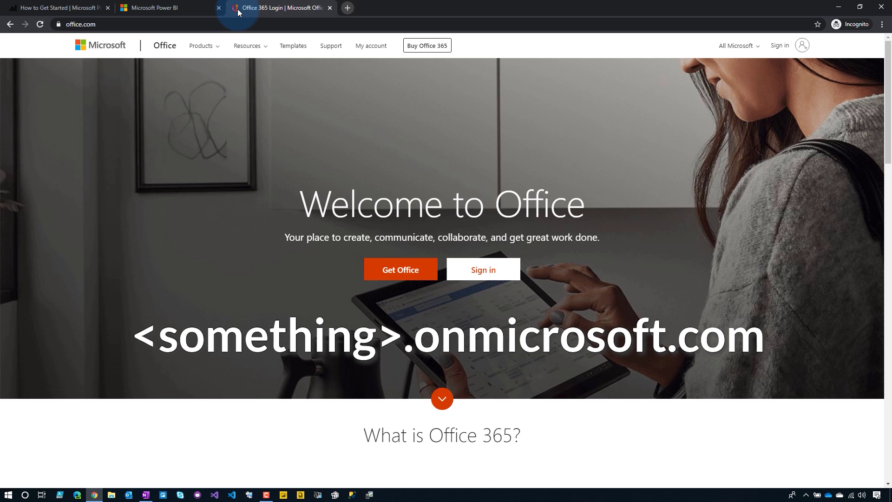
click(205, 46)
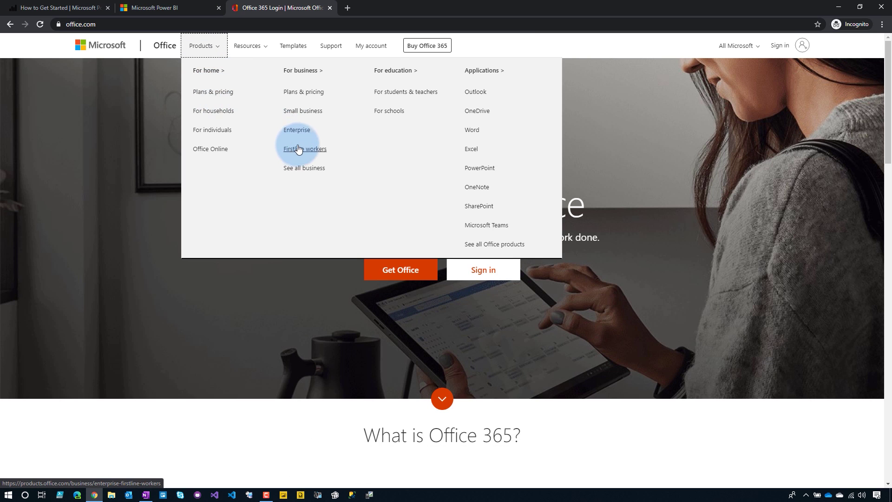
click(295, 130)
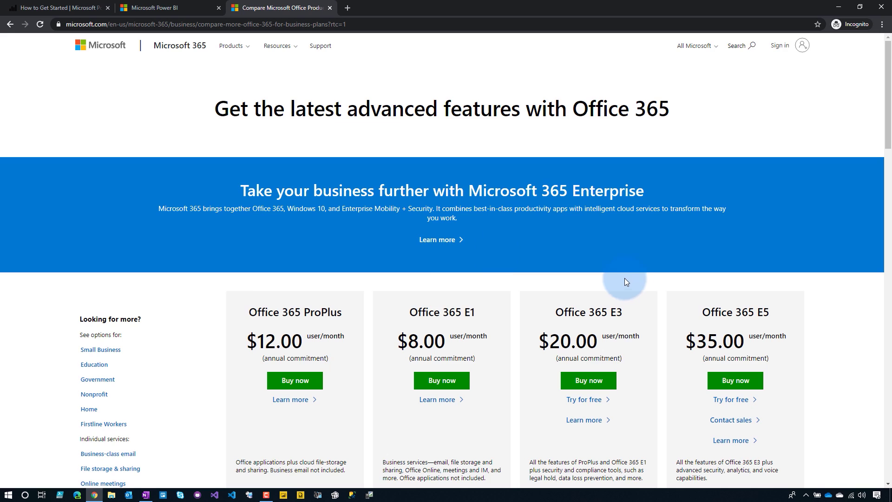
Start the free trial for Office 365 E5 from the plan comparison
scroll(632, 281, down, 3)
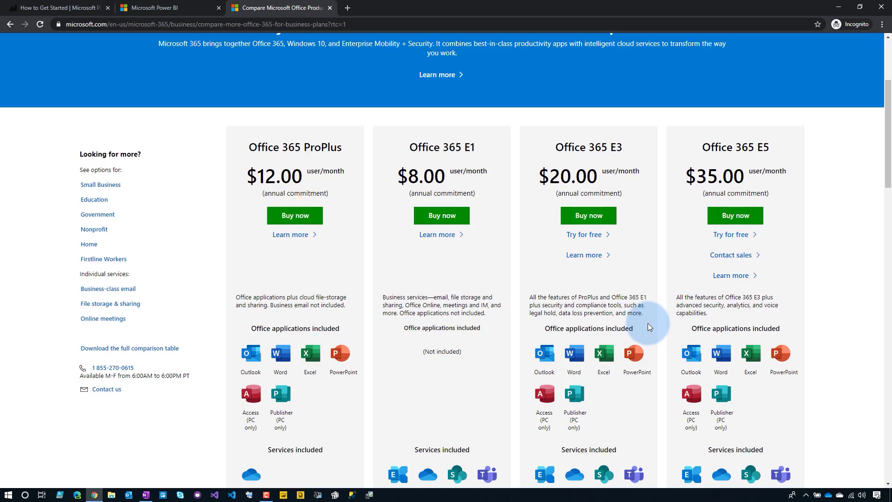
scroll(648, 323, down, 3)
scroll(647, 323, up, 2)
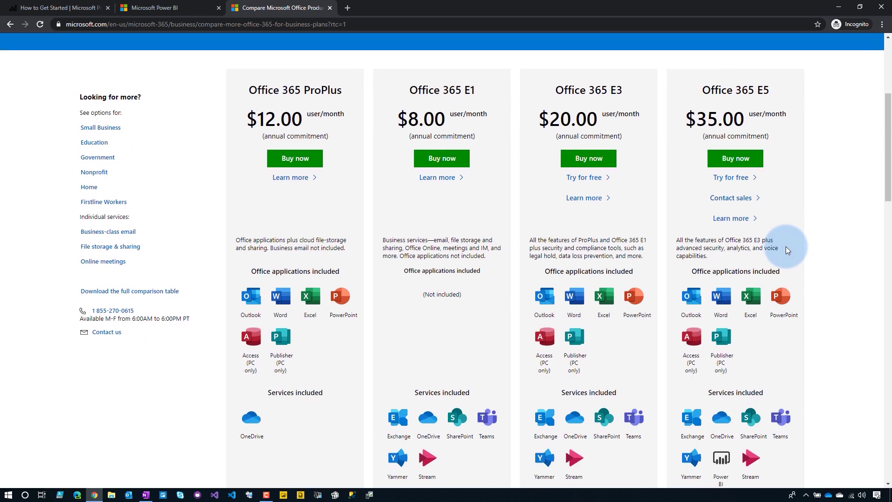
scroll(785, 249, down, 12)
scroll(786, 249, down, 5)
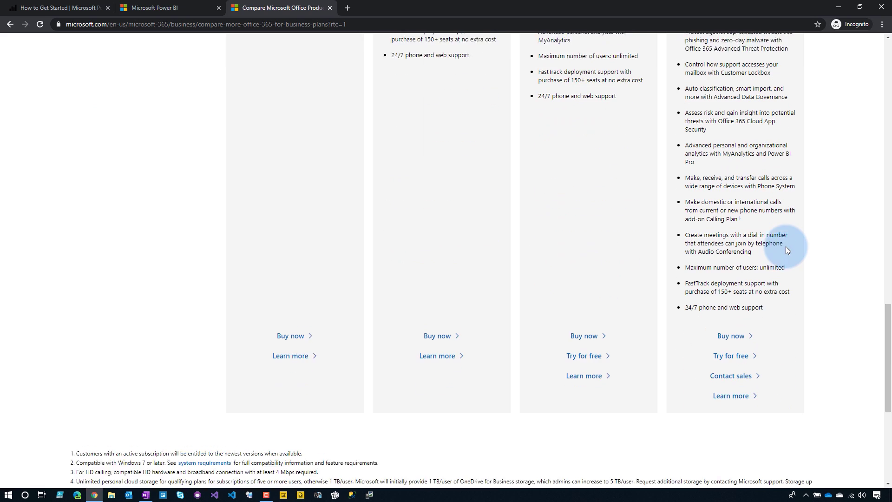
click(727, 338)
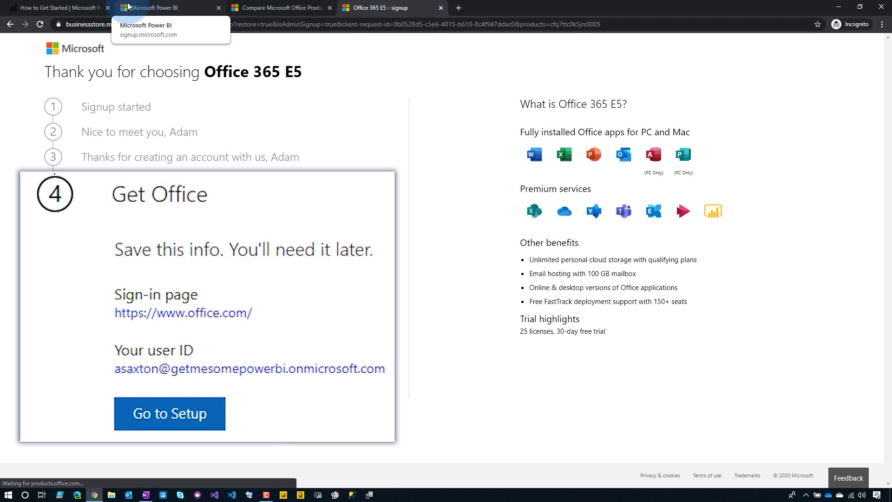
Back on Power BI sign-up, dismiss the rejection and submit the new onmicrosoft.com work address
click(156, 8)
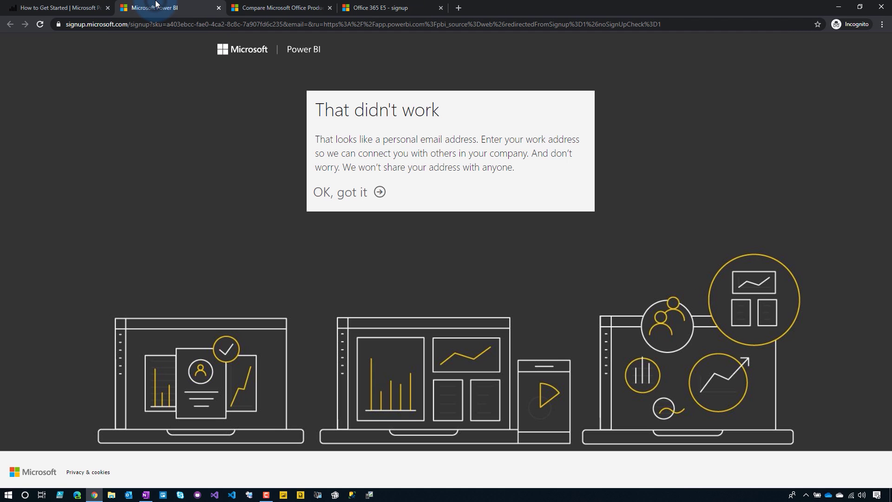
click(357, 195)
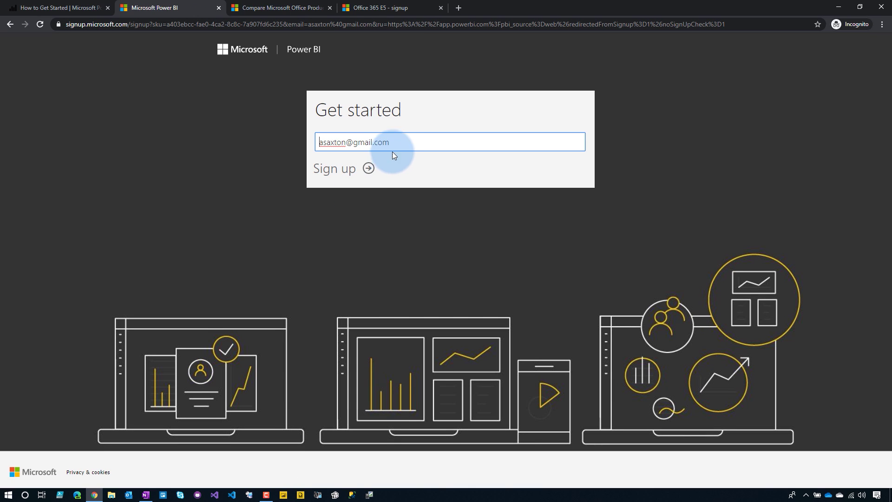
click(399, 143)
triple_click(392, 205)
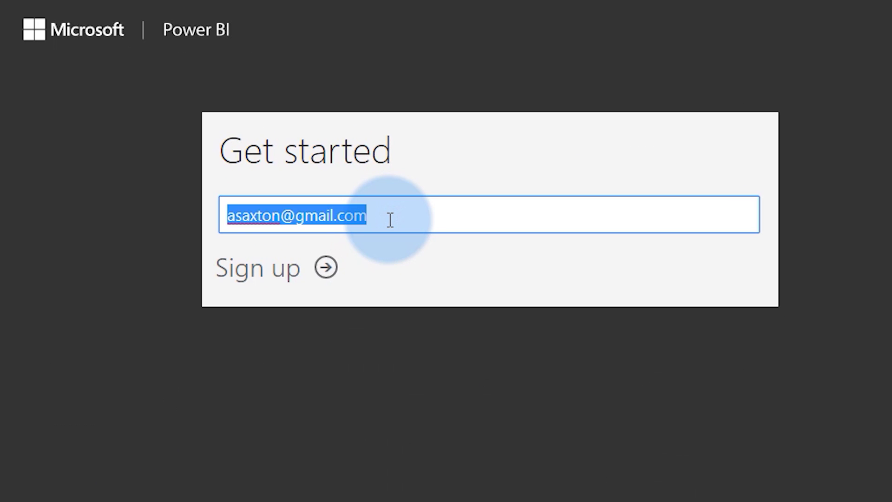
click(284, 272)
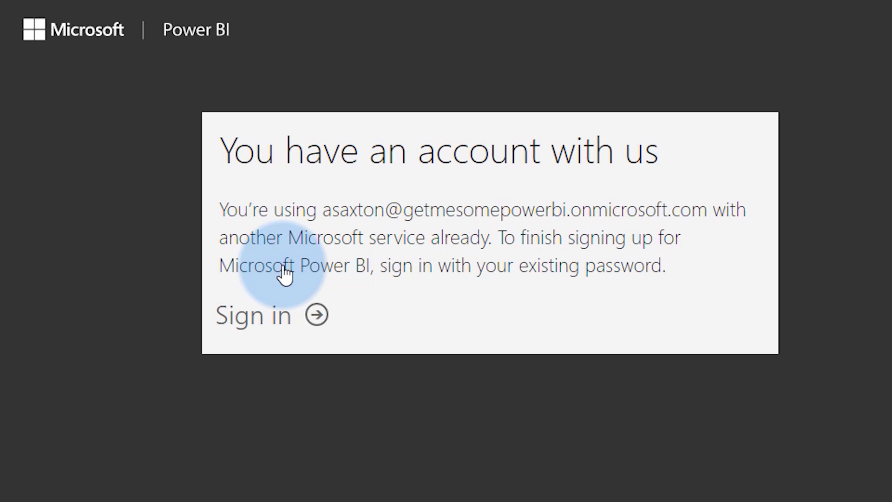
Sign in with the work account, start Power BI, send invitations, and check the signed-in profile
click(270, 319)
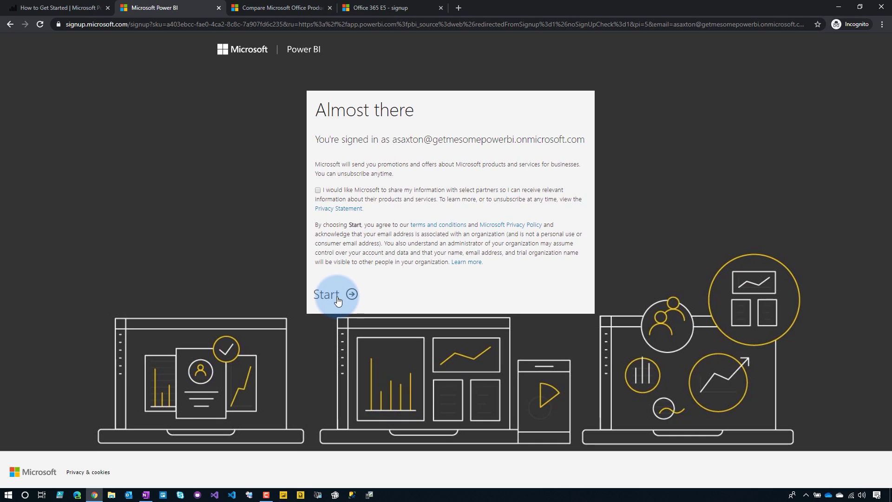
click(337, 300)
click(321, 417)
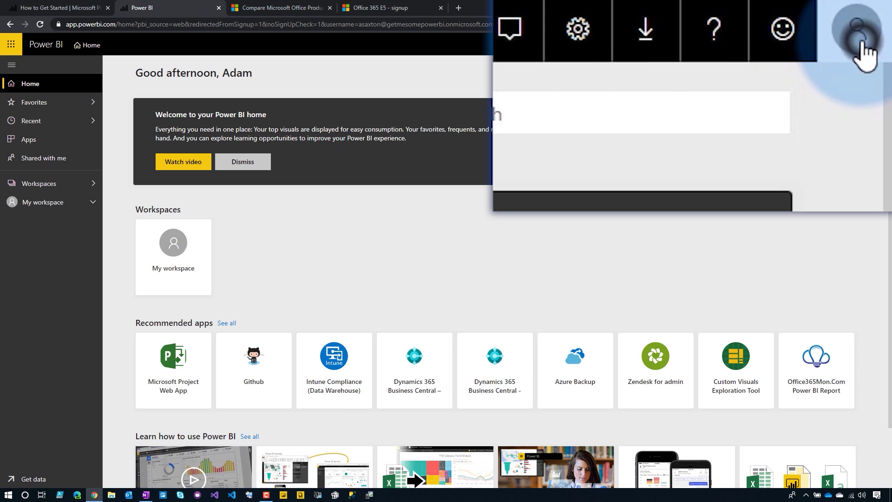
click(880, 44)
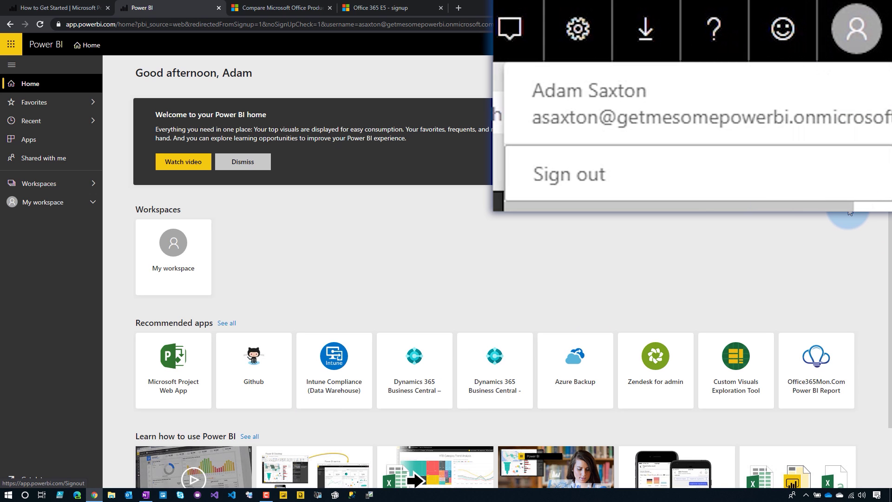
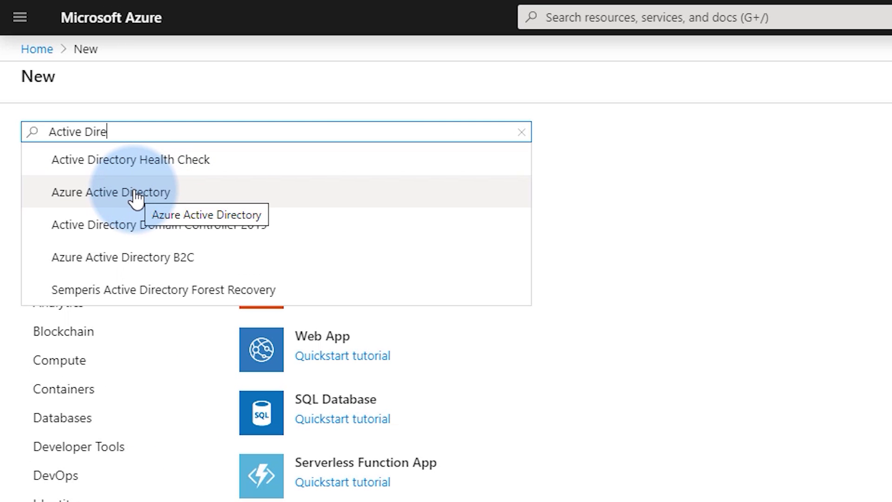
Start a new Azure AD directory named 'Get Me Some Power BI' with domain getmesomepowerbi
click(134, 190)
click(181, 195)
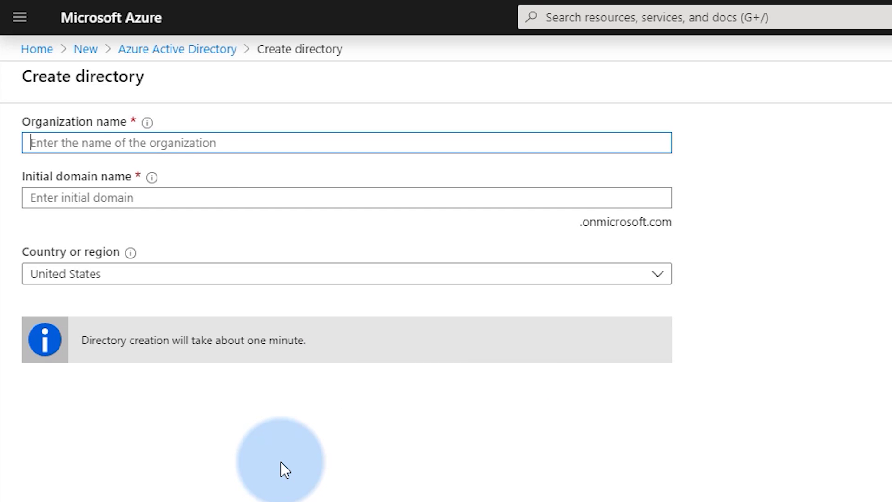
text(Get Me Some Power BI)
key(Tab)
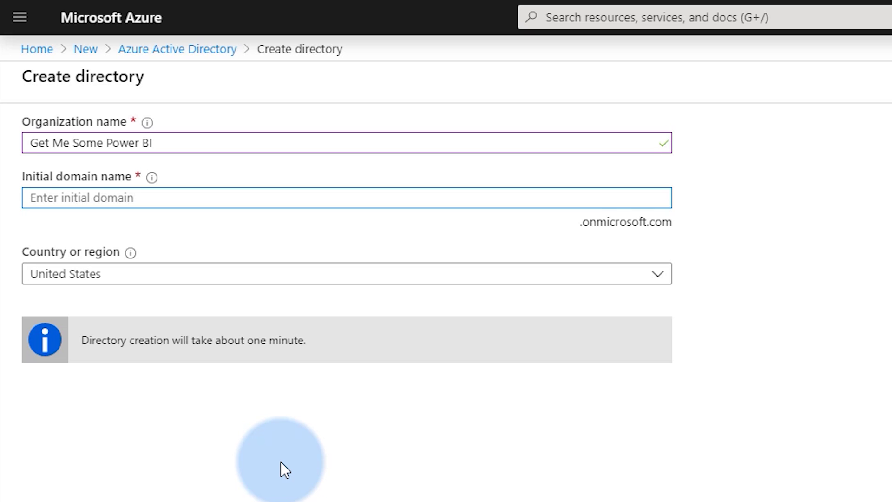
text(getmesomepowerbi)
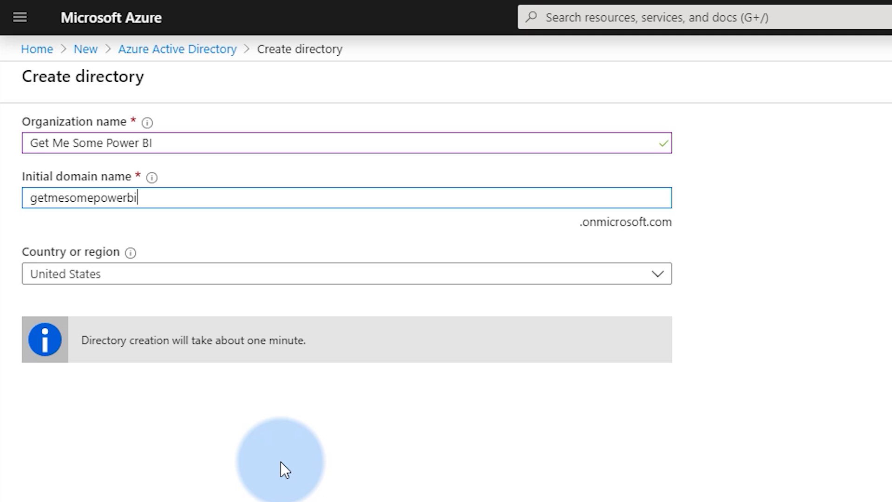
key(Tab)
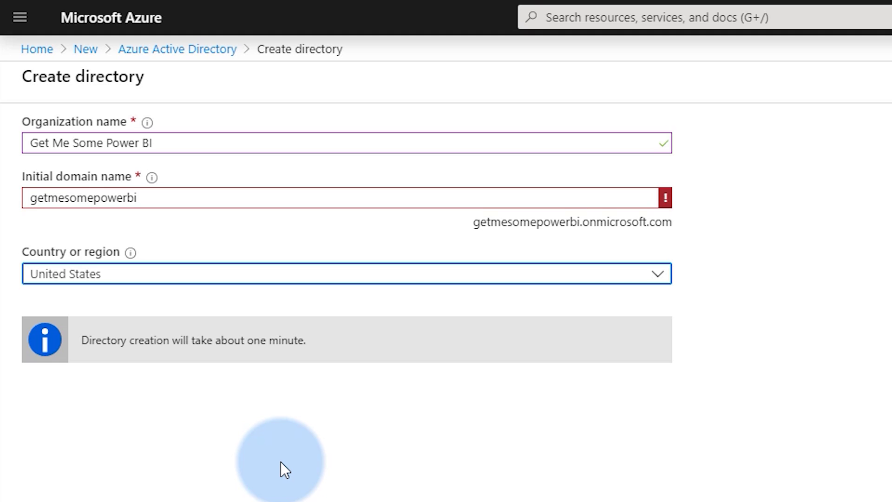
Change the taken domain to getmesomepowerbi2, keep United States, and create the directory
click(216, 195)
text(2)
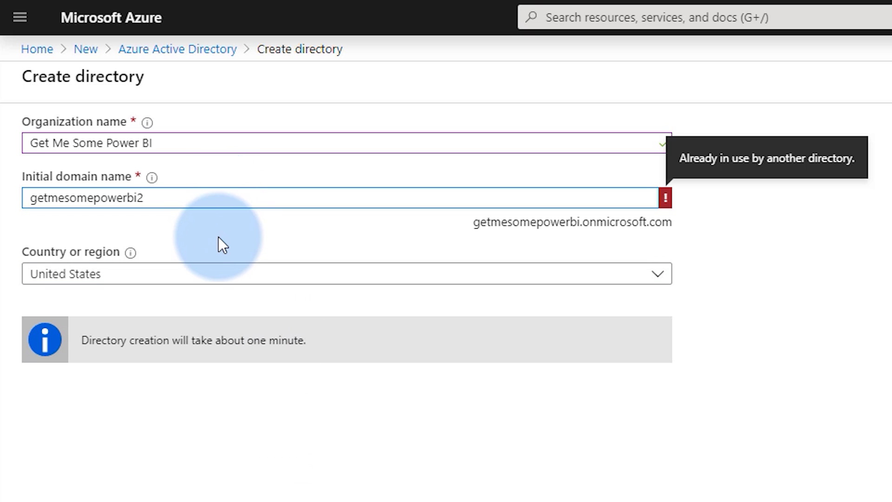
click(217, 237)
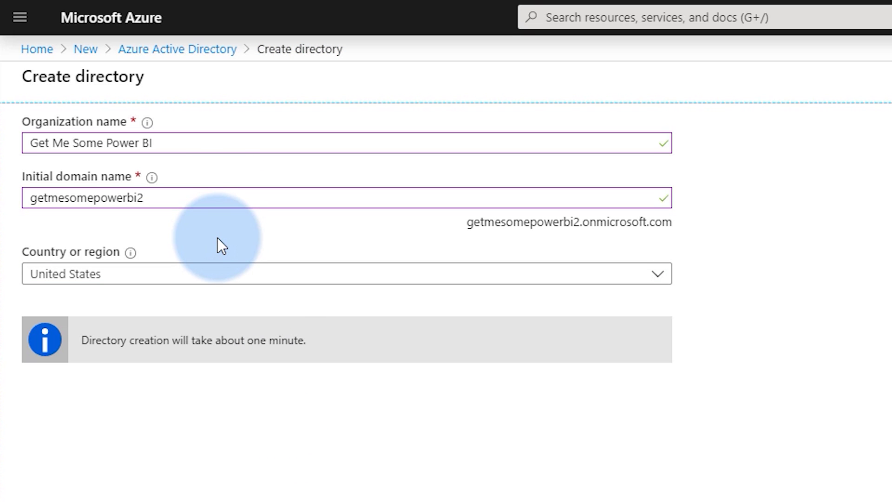
click(118, 279)
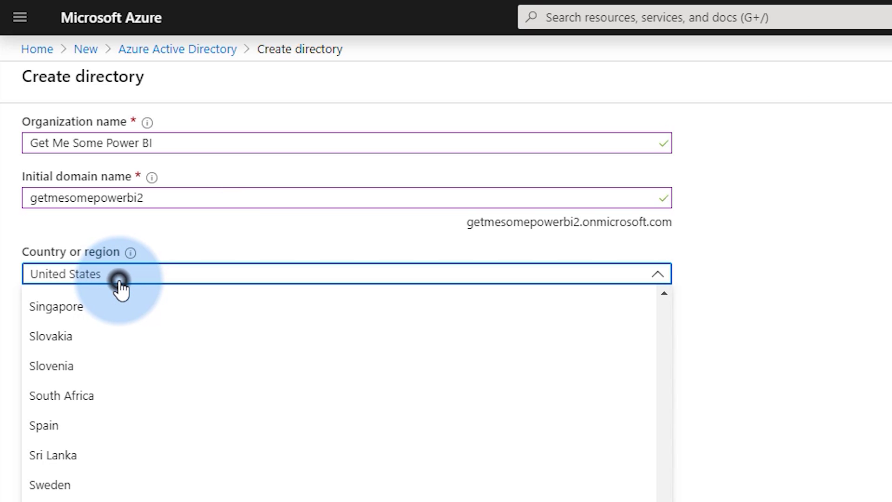
click(120, 286)
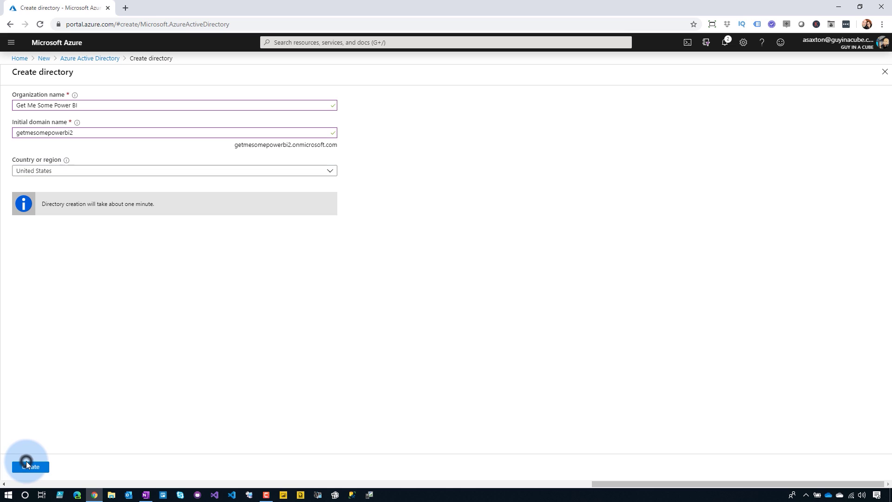
click(29, 466)
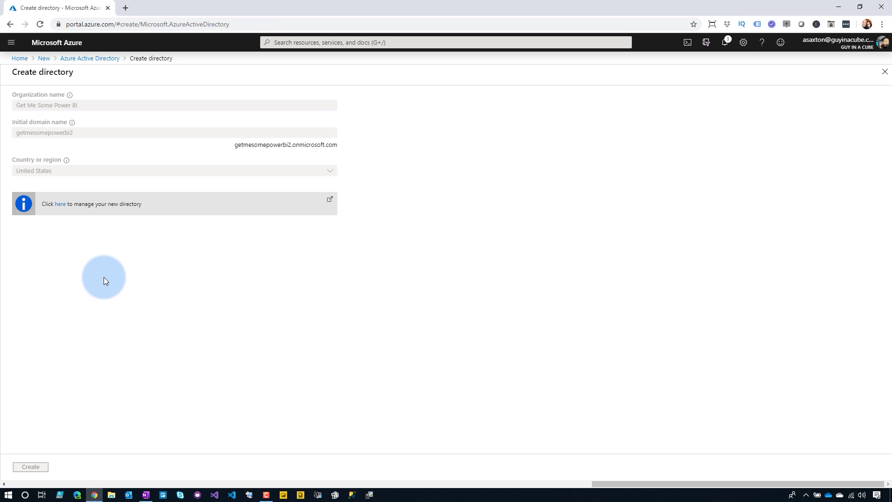
Go to the new Get Me Some Power BI directory and show its All users list
click(62, 205)
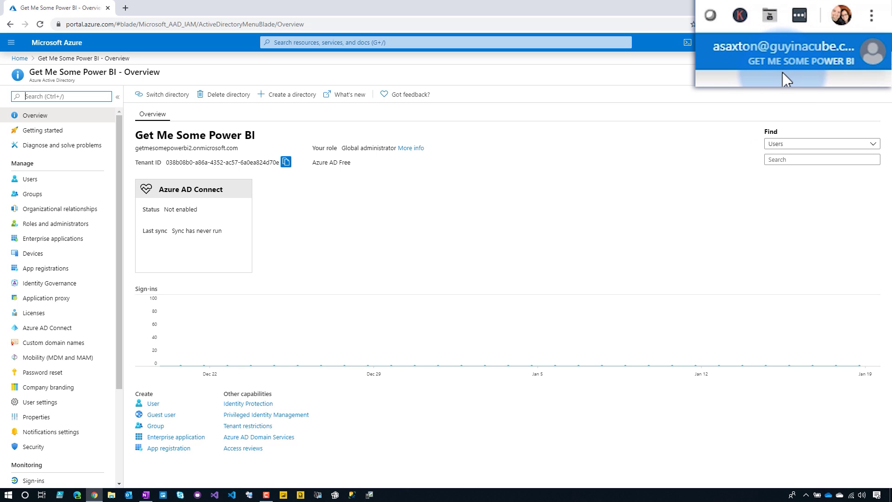
click(3, 181)
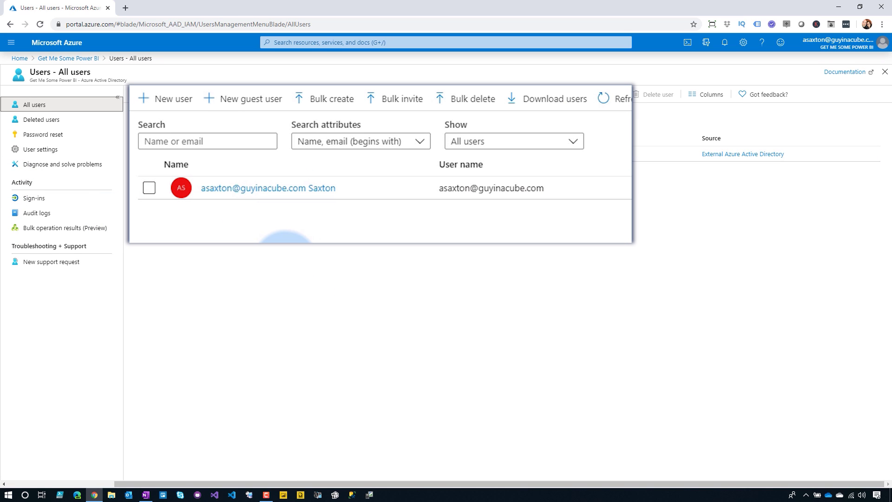
Create a second member user with a custom password and the Global administrator role
click(153, 93)
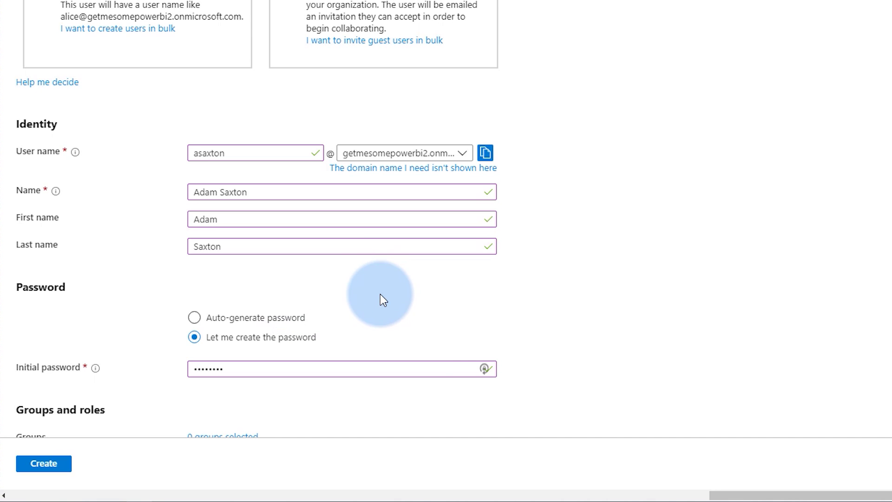
scroll(457, 333, down, 3)
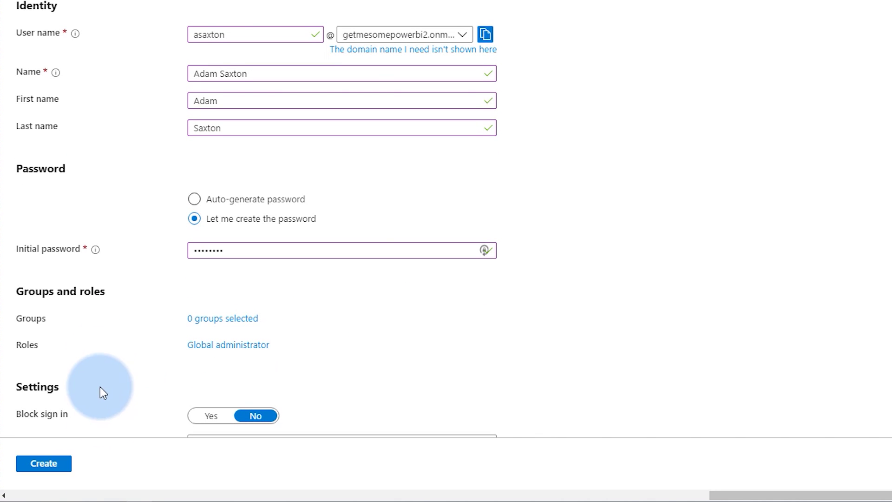
click(45, 464)
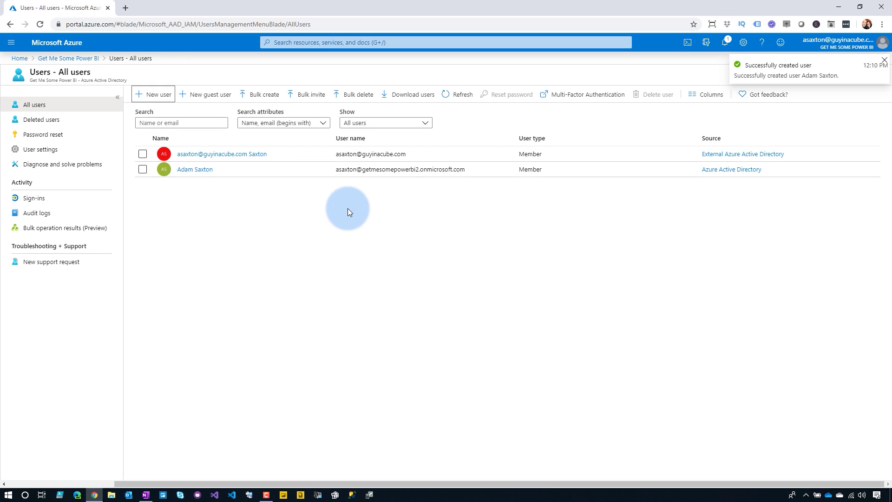
right_click(94, 494)
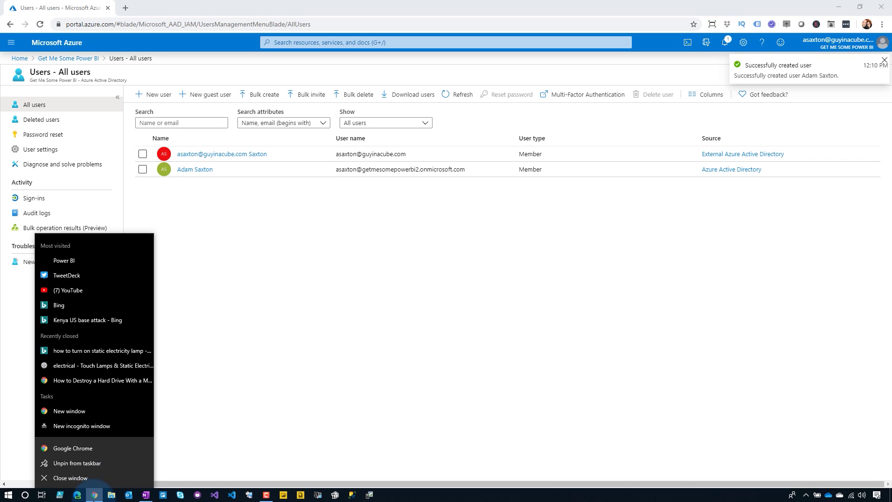
In an incognito window, sign in to Power BI as the new user and verify the signed-in account
click(91, 430)
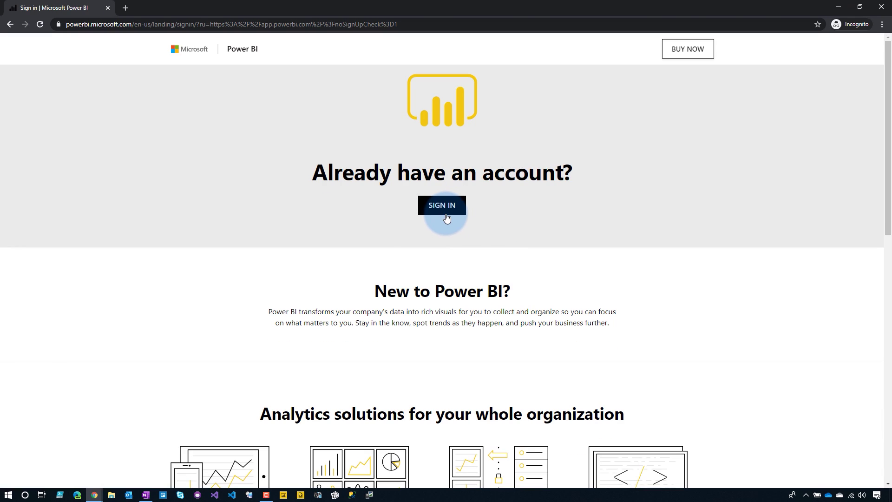
click(445, 215)
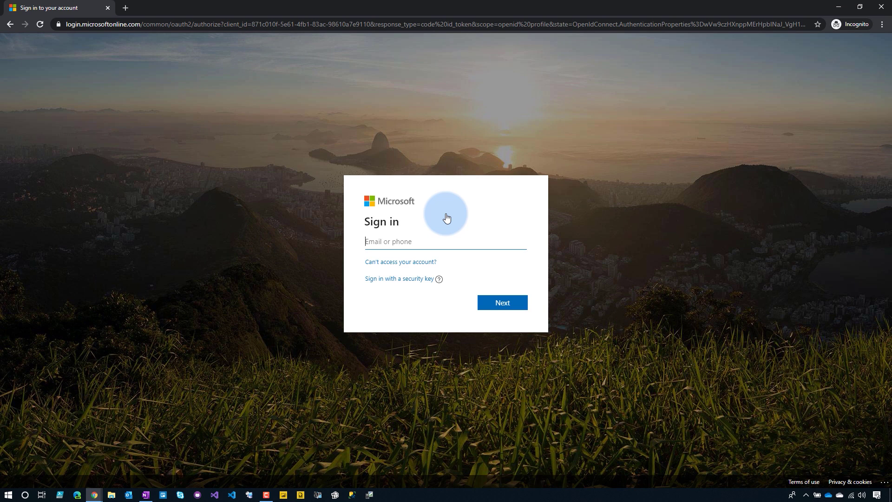
text(as)
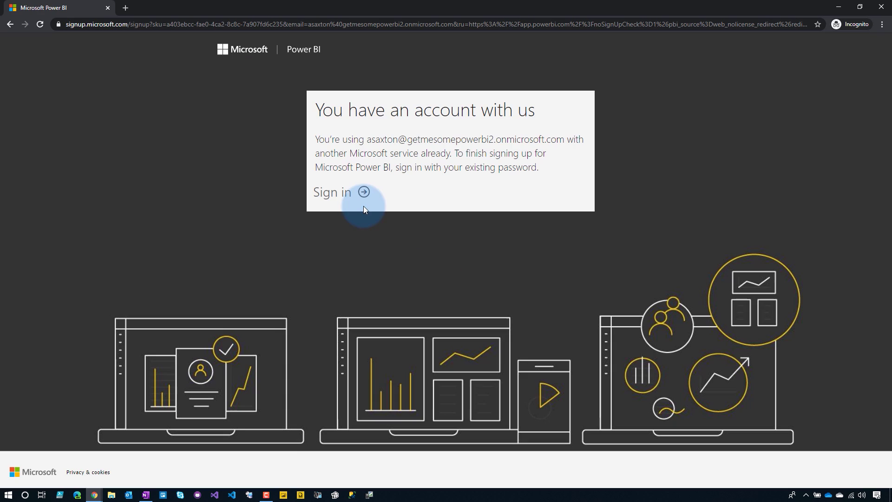
click(361, 195)
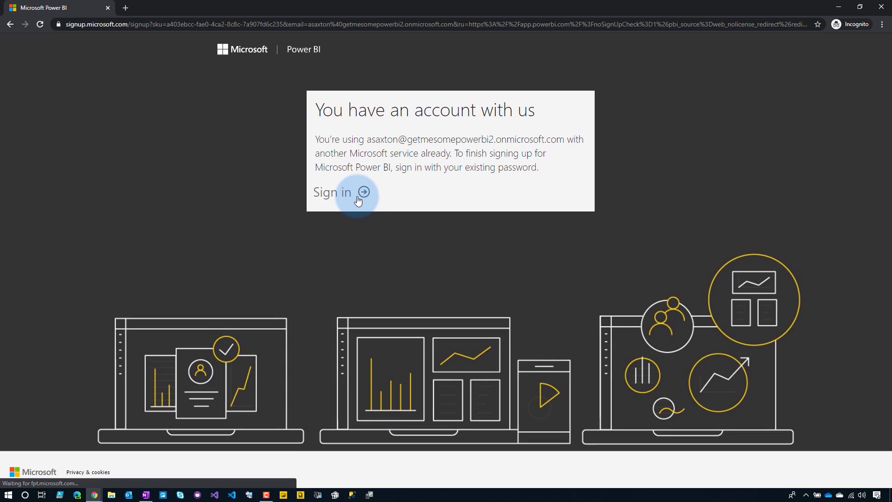
click(359, 198)
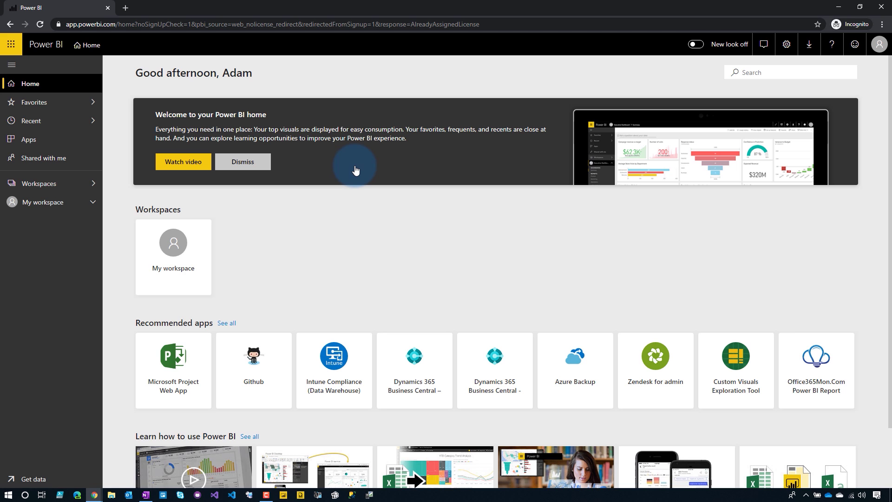
click(879, 44)
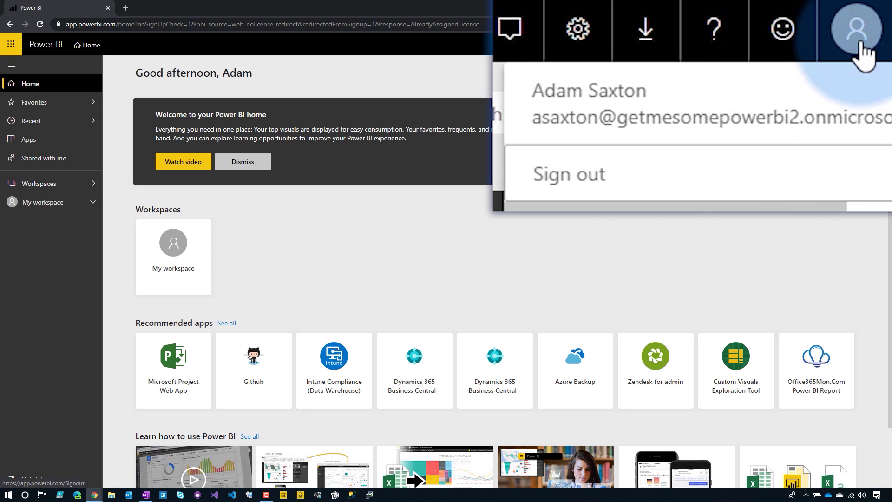